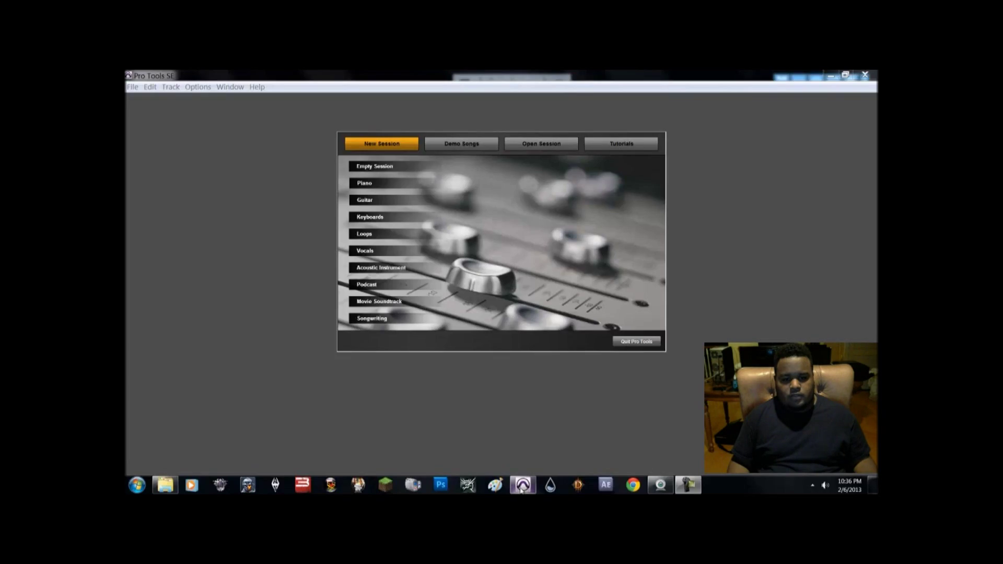
# Step: Switch to Pro Tools SE from the taskbar and select the Piano session template
pyautogui.moveTo(521, 490)
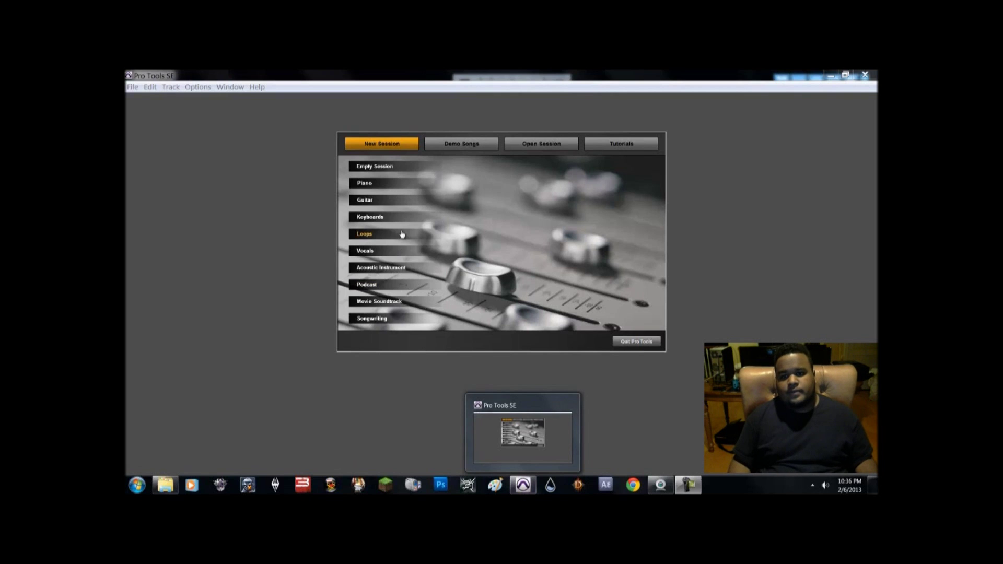
pyautogui.click(371, 187)
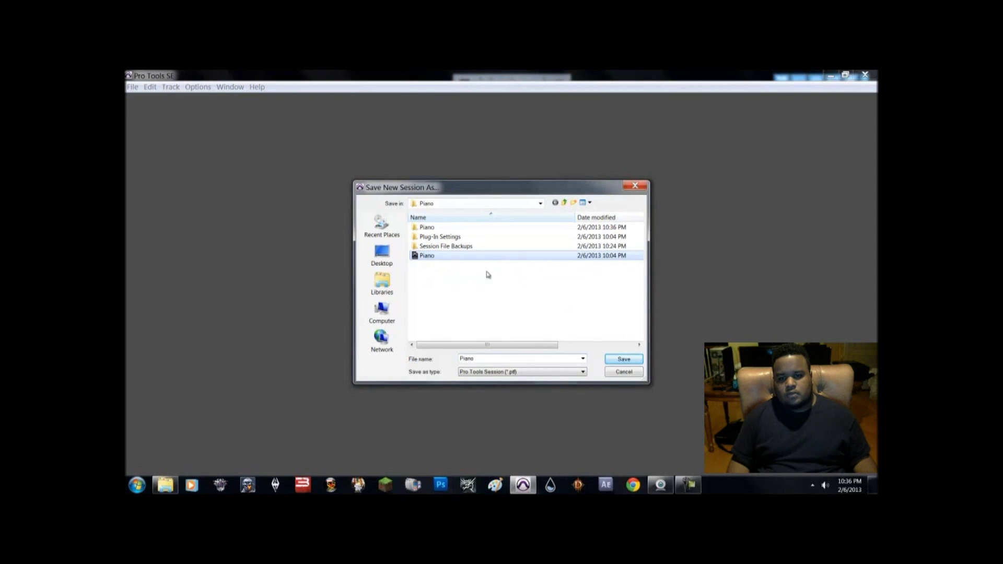
# Step: Try saving the new session as Piano, work through the folder-exists warnings, then cancel
pyautogui.press('Return')
pyautogui.click(512, 228)
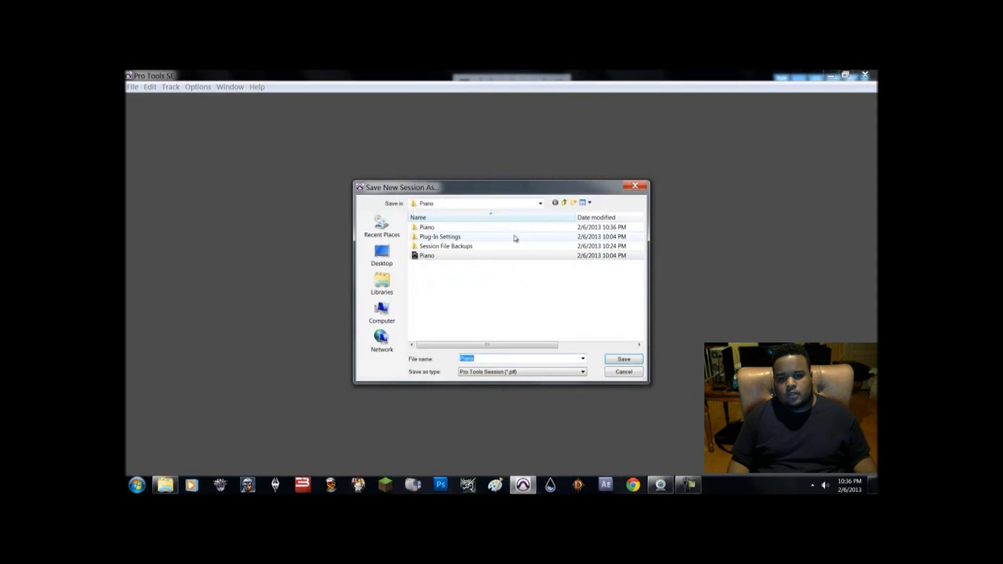
pyautogui.click(624, 359)
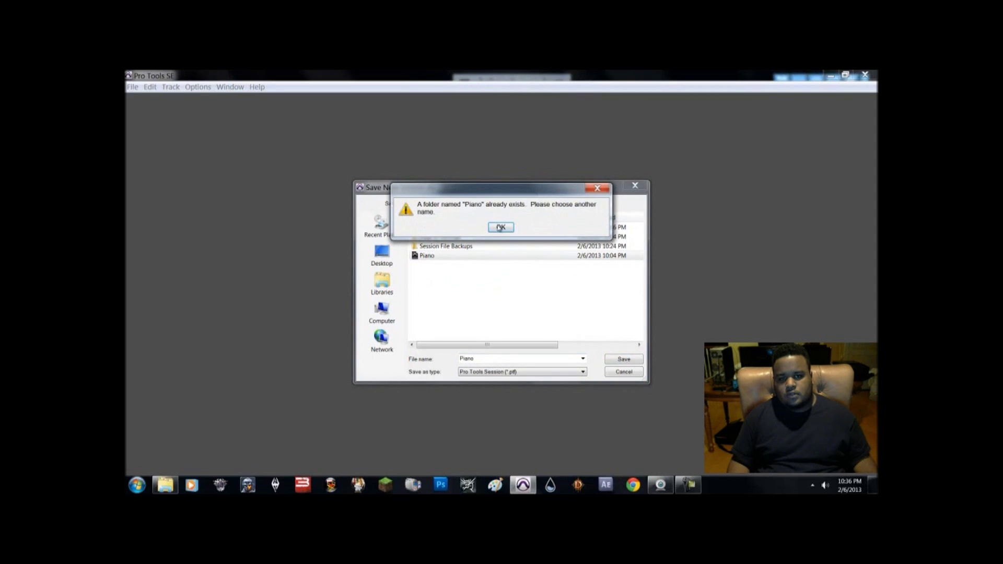
pyautogui.click(501, 228)
pyautogui.click(565, 203)
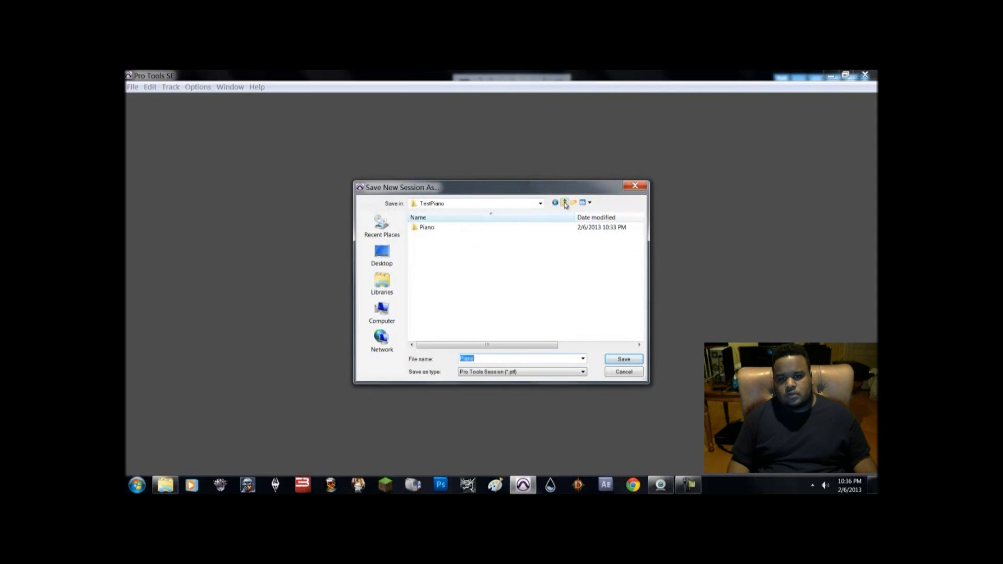
pyautogui.doubleClick(495, 229)
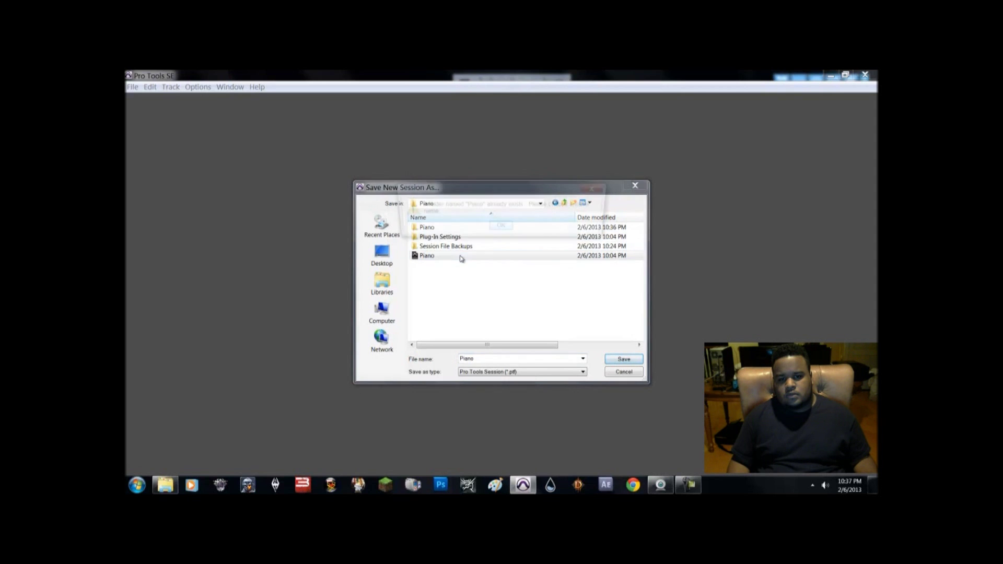
pyautogui.doubleClick(461, 256)
pyautogui.click(500, 228)
pyautogui.click(564, 203)
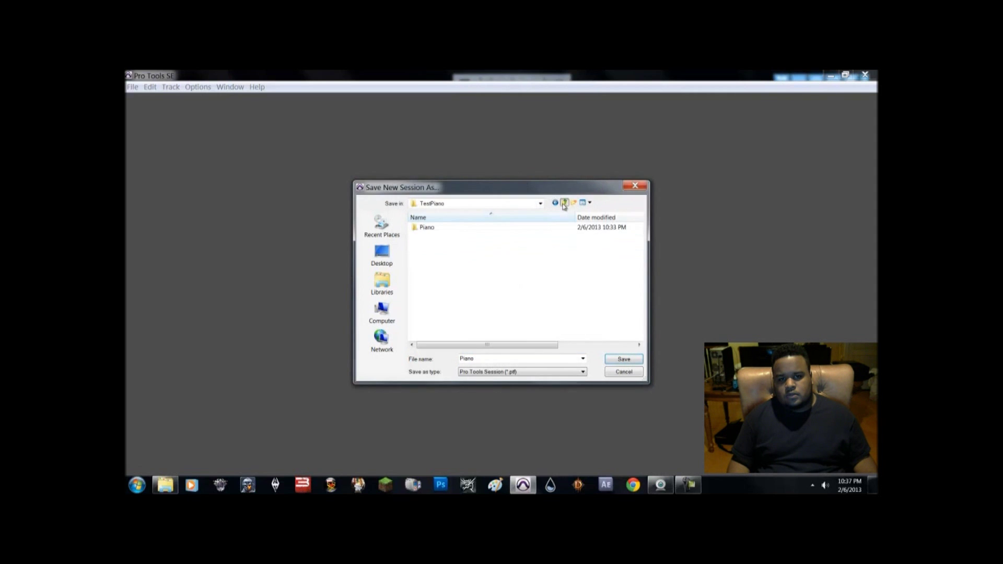
pyautogui.click(564, 203)
pyautogui.click(643, 187)
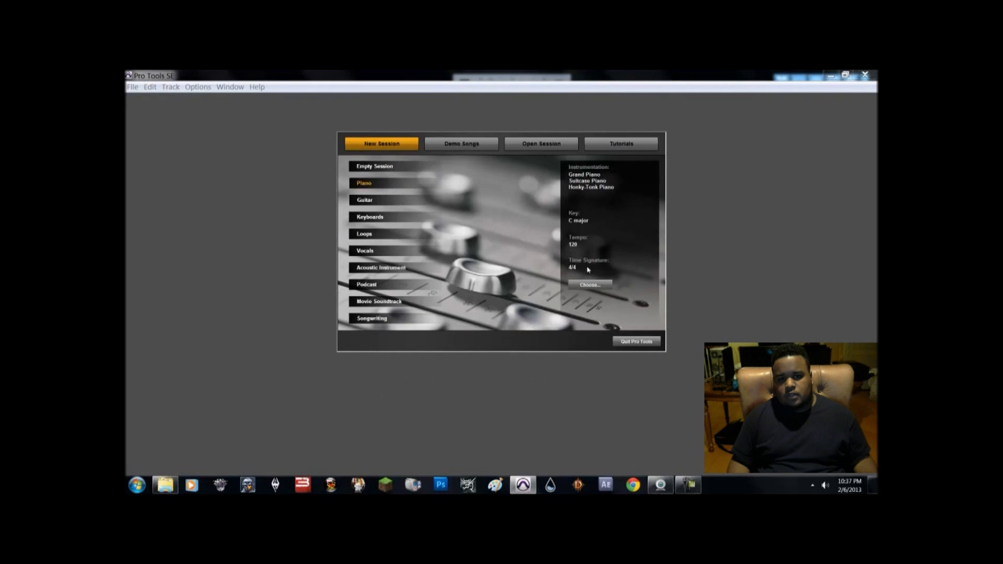
# Step: Choose the Piano template, save it as Piano, and replace the existing Piano.ptf
pyautogui.click(583, 288)
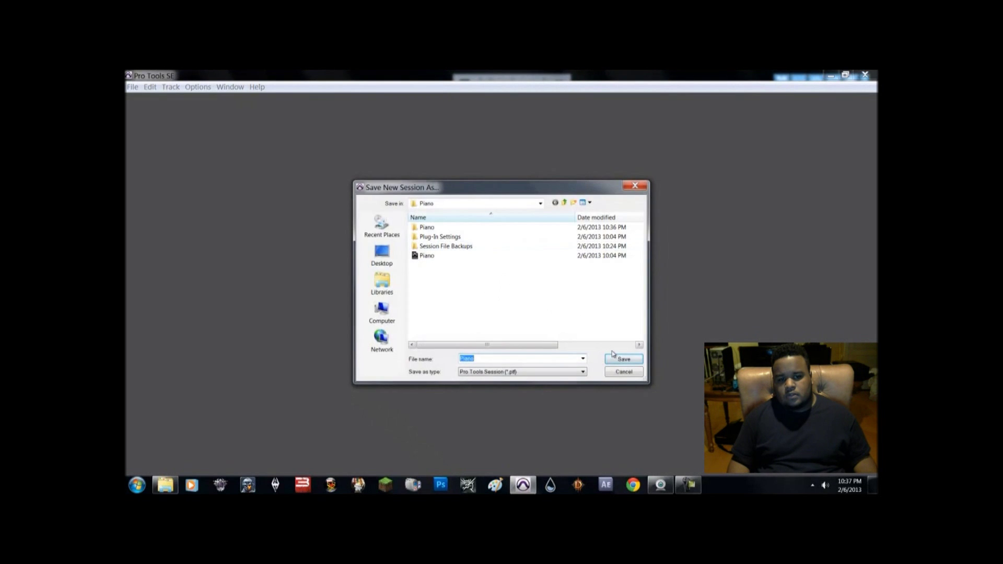
pyautogui.click(616, 359)
pyautogui.click(617, 359)
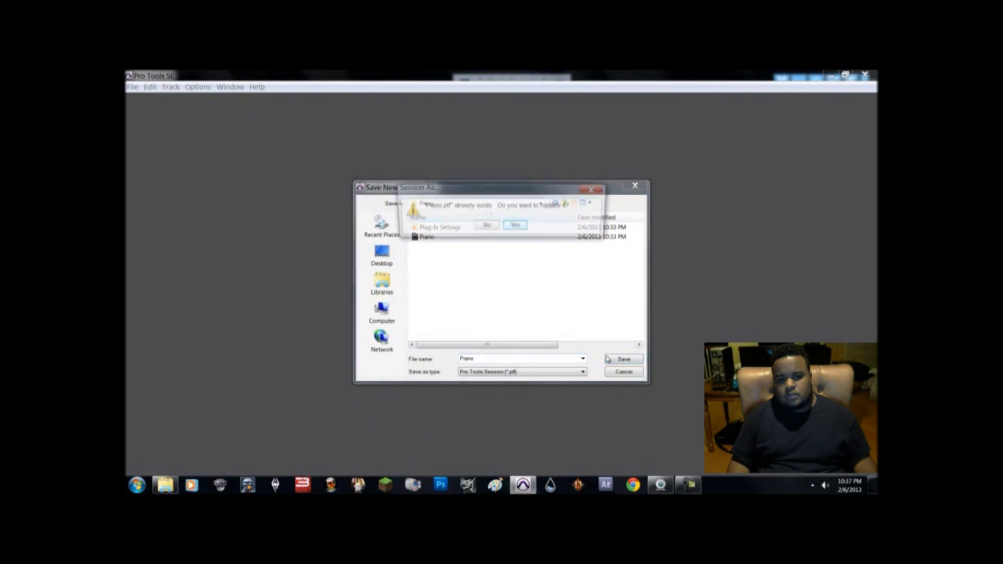
pyautogui.click(516, 226)
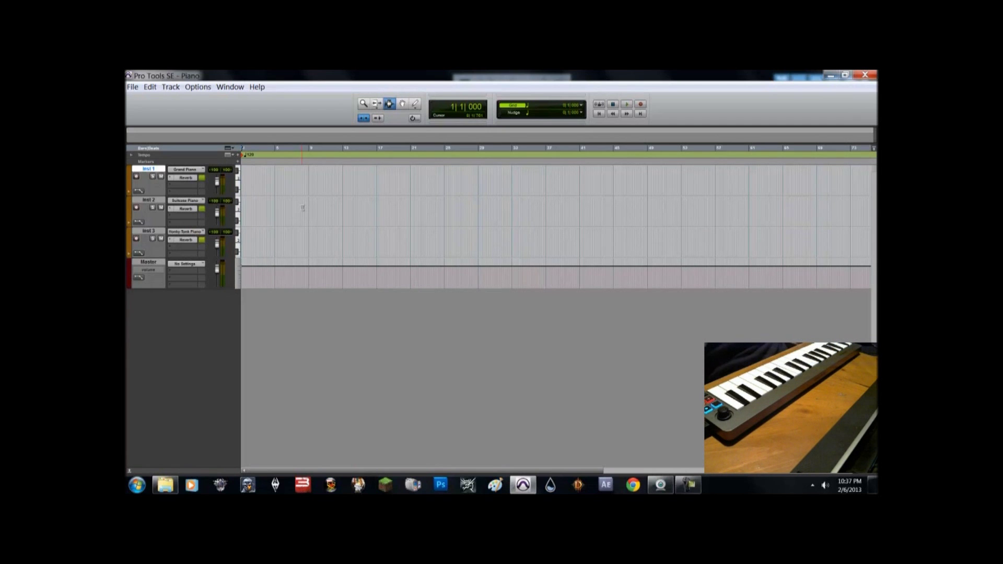
# Step: Bring up the Logitech webcam window from the taskbar, then minimize it to reveal the session
pyautogui.click(660, 486)
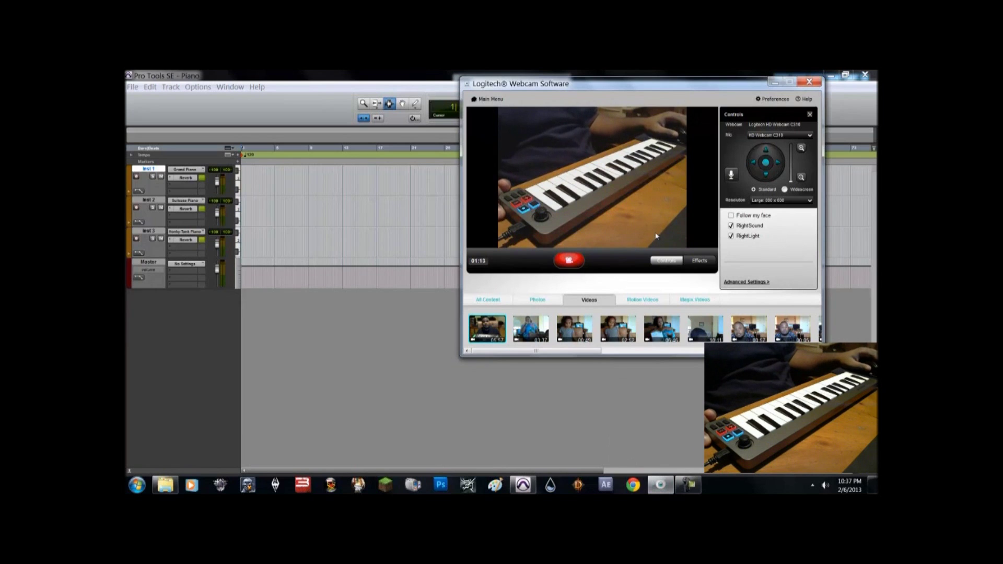
pyautogui.click(774, 83)
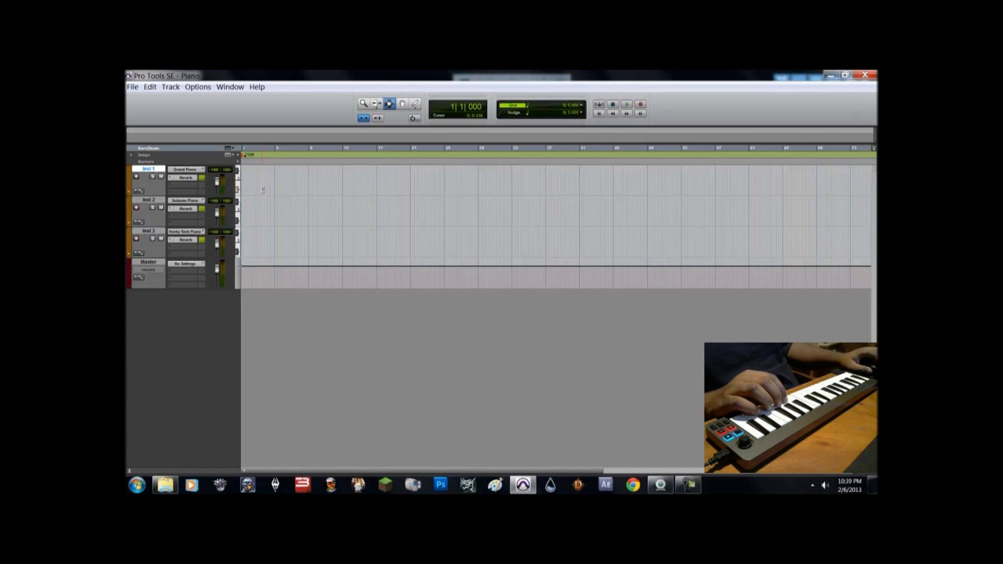
pyautogui.click(192, 204)
# Step: Load Drum Kits > Hip Hop Drum Kit on Inst 2 and Basses > Slap Bass on Inst 3
pyautogui.moveTo(217, 252)
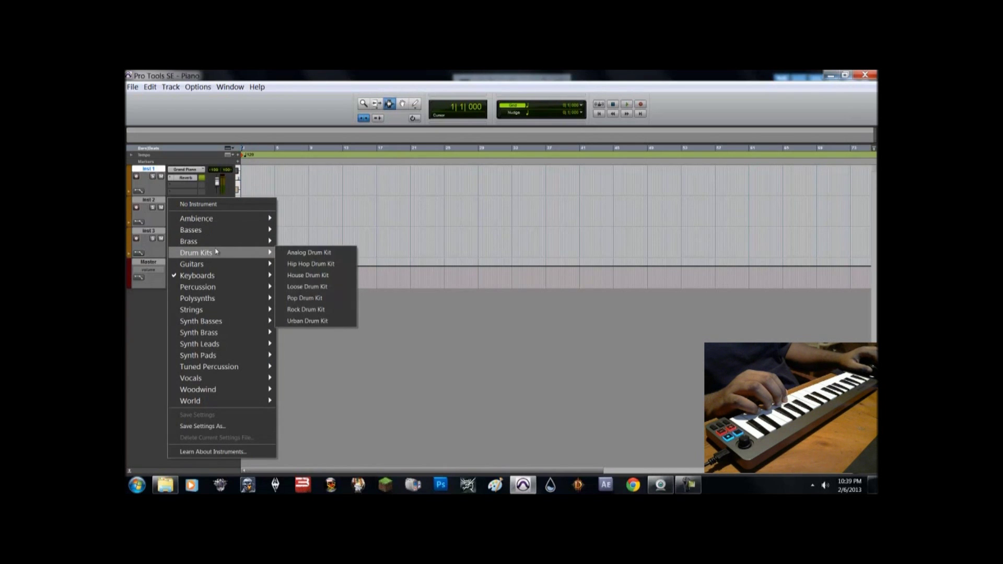
pyautogui.click(325, 268)
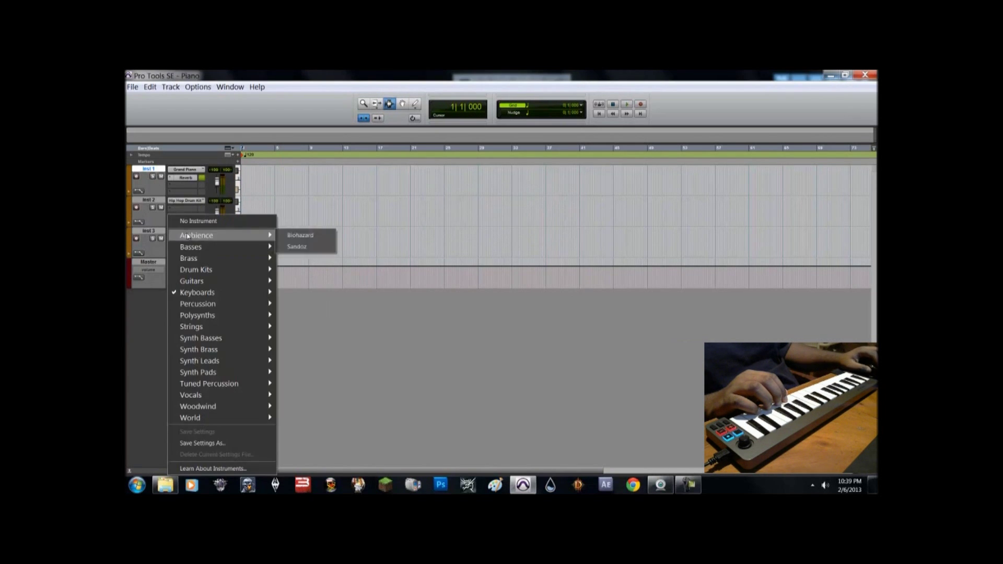
pyautogui.moveTo(251, 246)
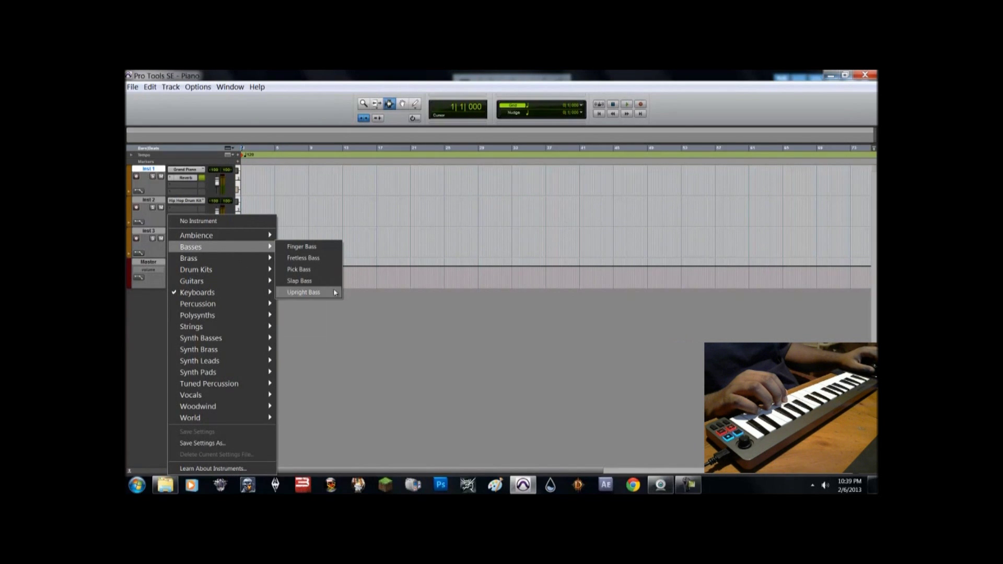
pyautogui.click(308, 280)
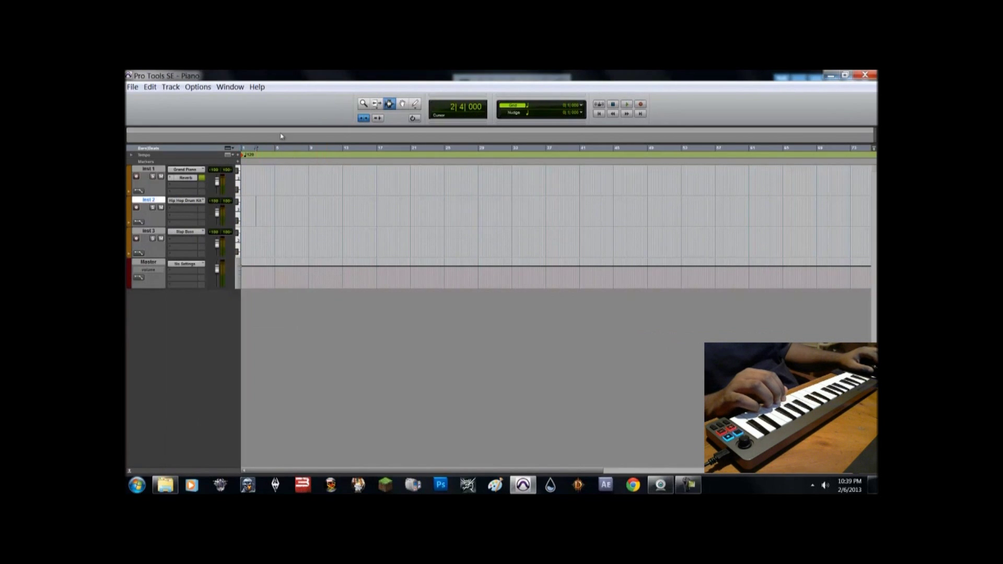
# Step: Switch to the Grabber with F8 and open Inst 2's clip in the MIDI Editor
pyautogui.press('F8')
pyautogui.doubleClick(257, 204)
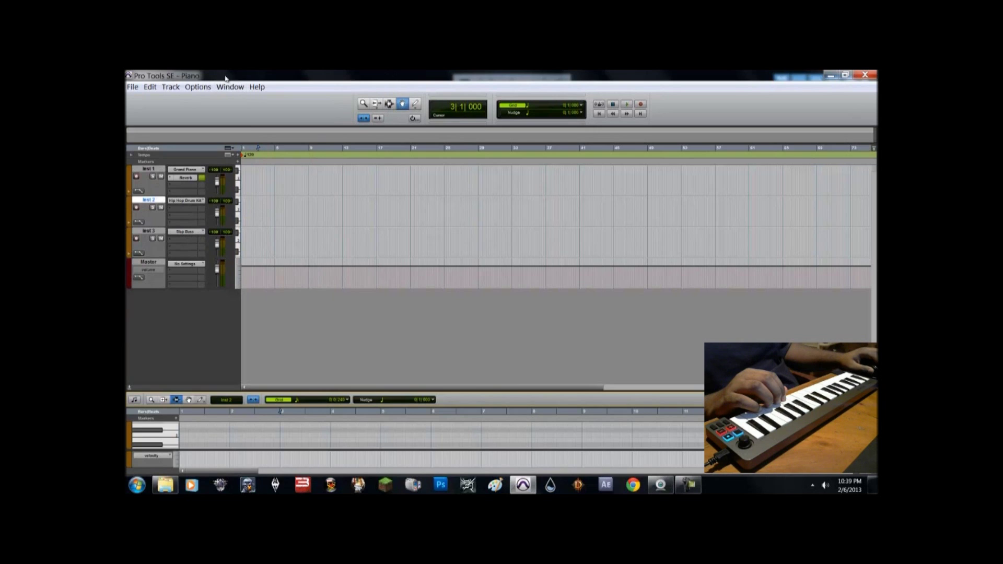
pyautogui.click(230, 87)
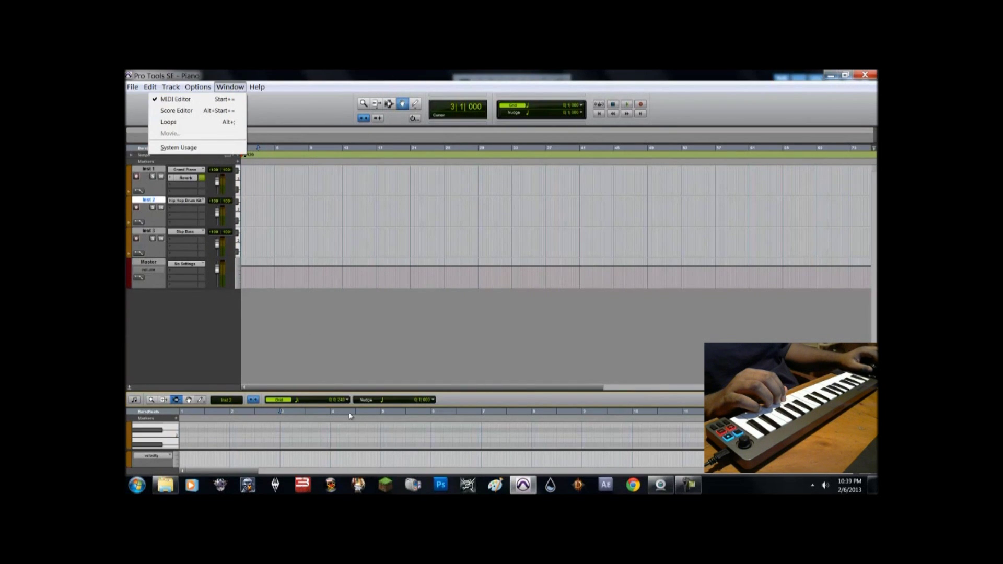
# Step: Dismiss the Window menu and drag the divider upward to enlarge the docked MIDI Editor
pyautogui.click(515, 392)
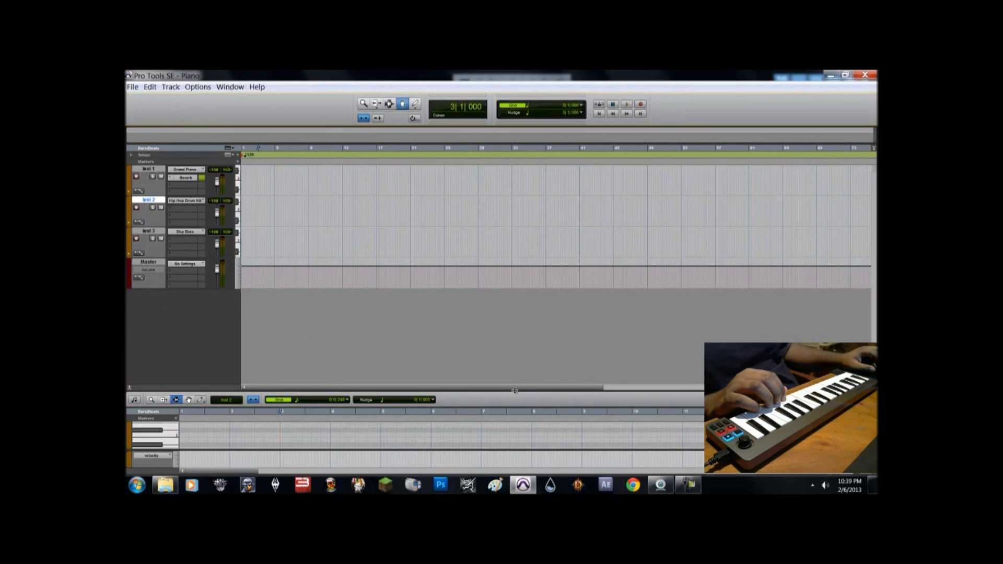
pyautogui.moveTo(514, 390); pyautogui.dragTo(503, 289)
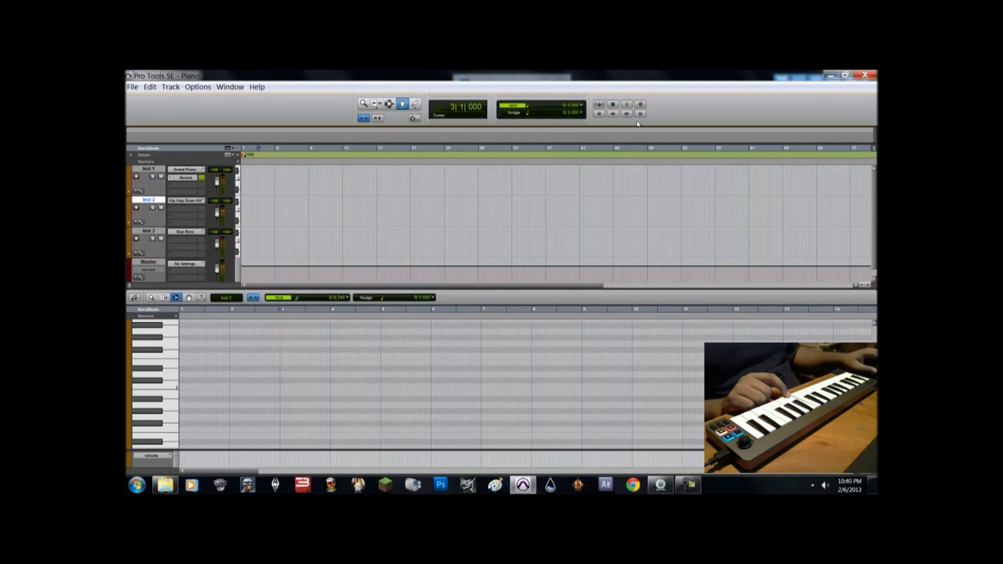
# Step: Record-enable Inst 2 and the transport, then start recording the keyboard drum pattern
pyautogui.click(137, 207)
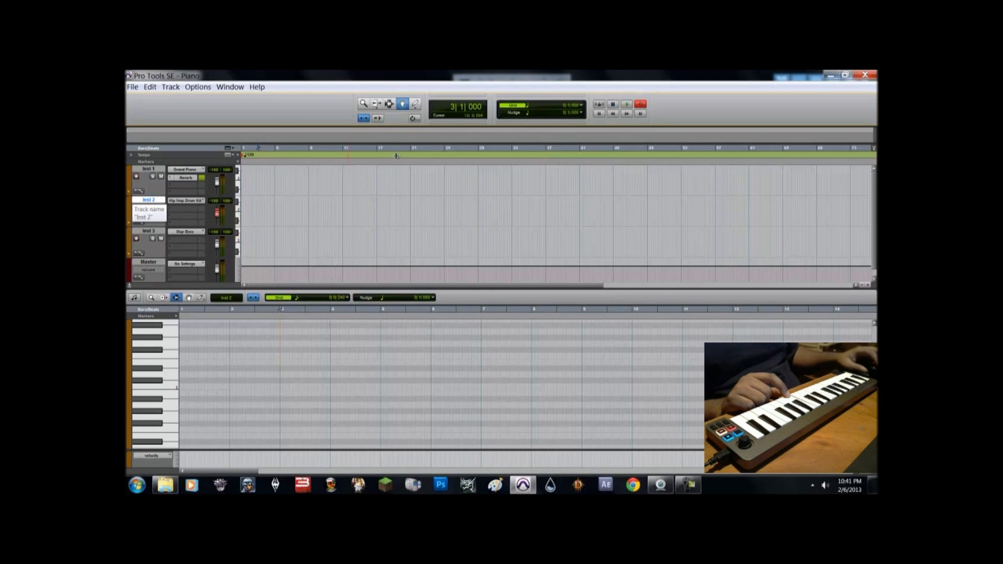
pyautogui.click(640, 104)
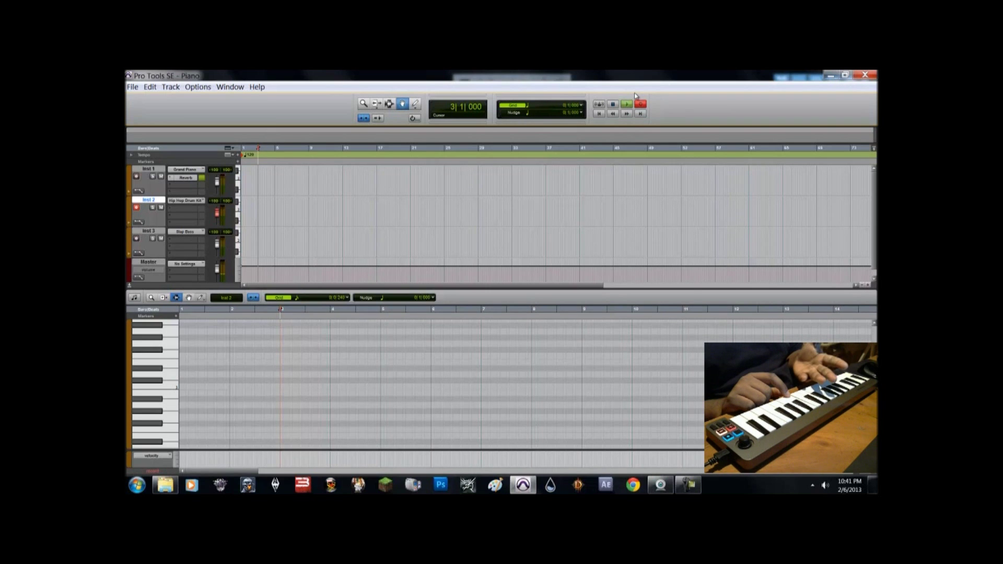
pyautogui.press('space')
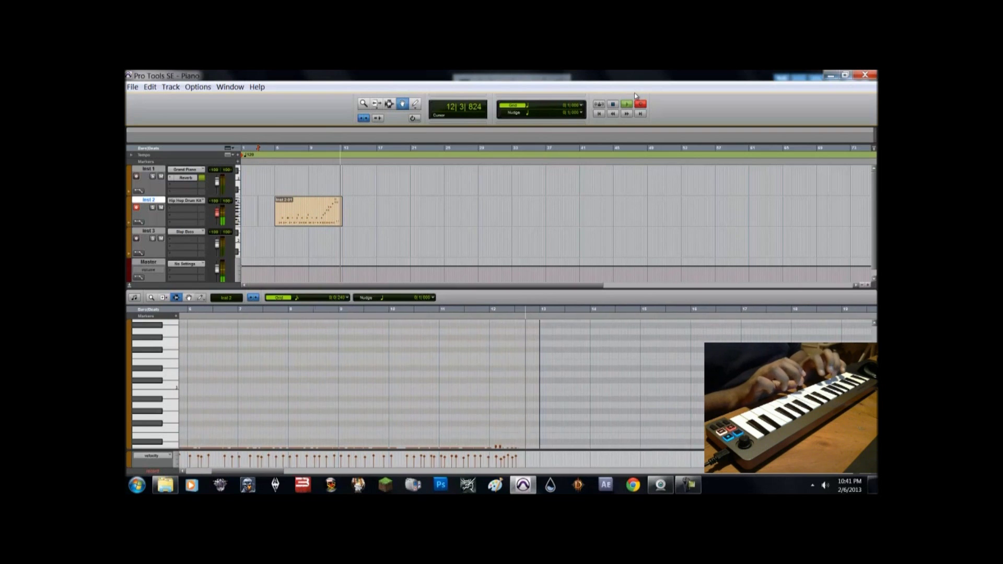
# Step: Stop recording, play the drum clip back from bar 5, select Inst 1, and disarm Inst 2
pyautogui.click(614, 105)
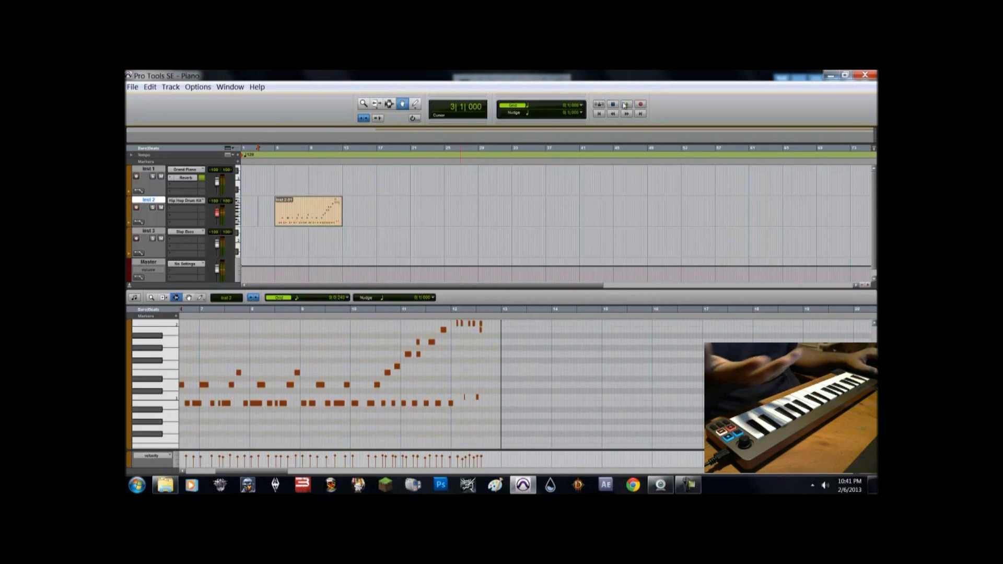
pyautogui.click(281, 155)
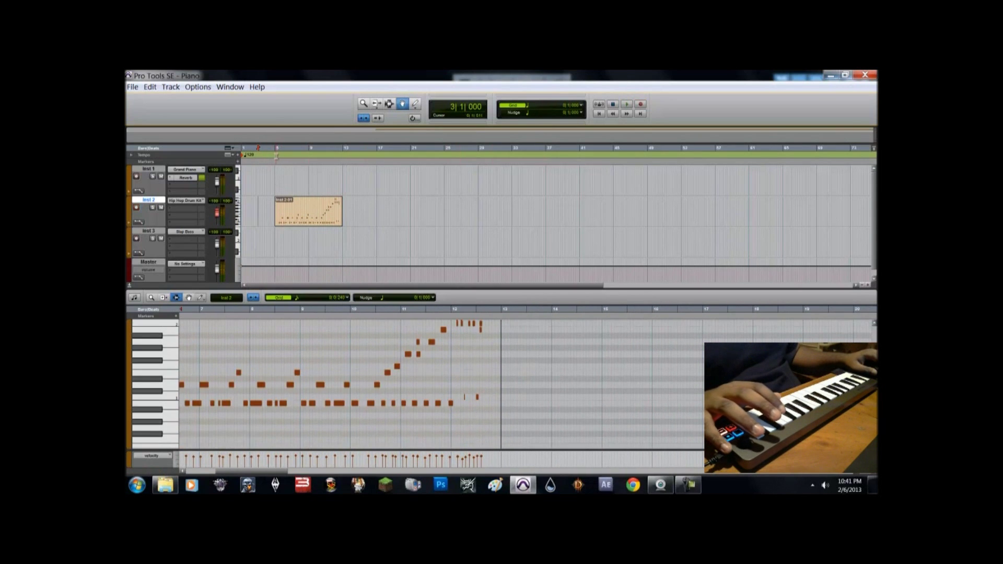
pyautogui.press('space')
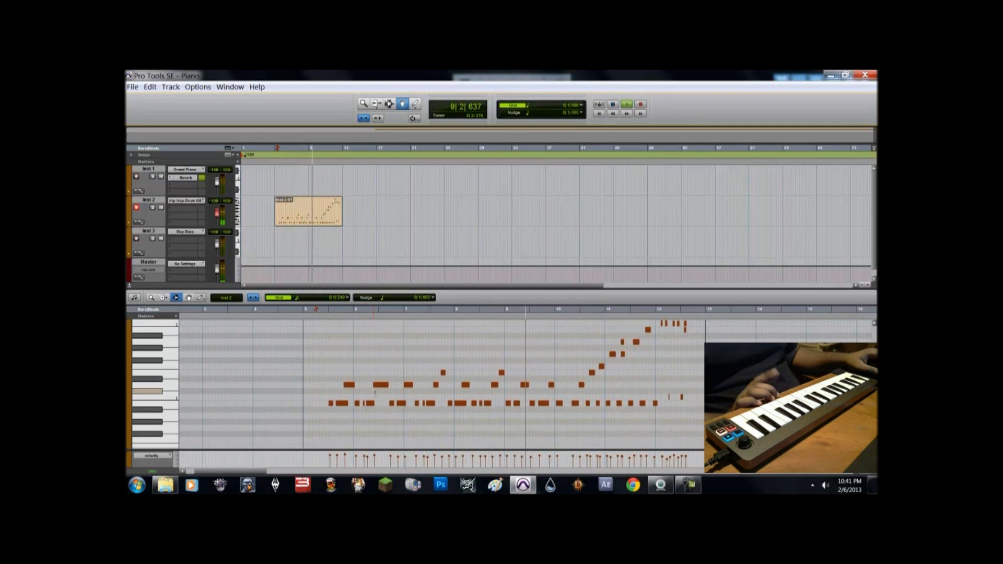
pyautogui.press('space')
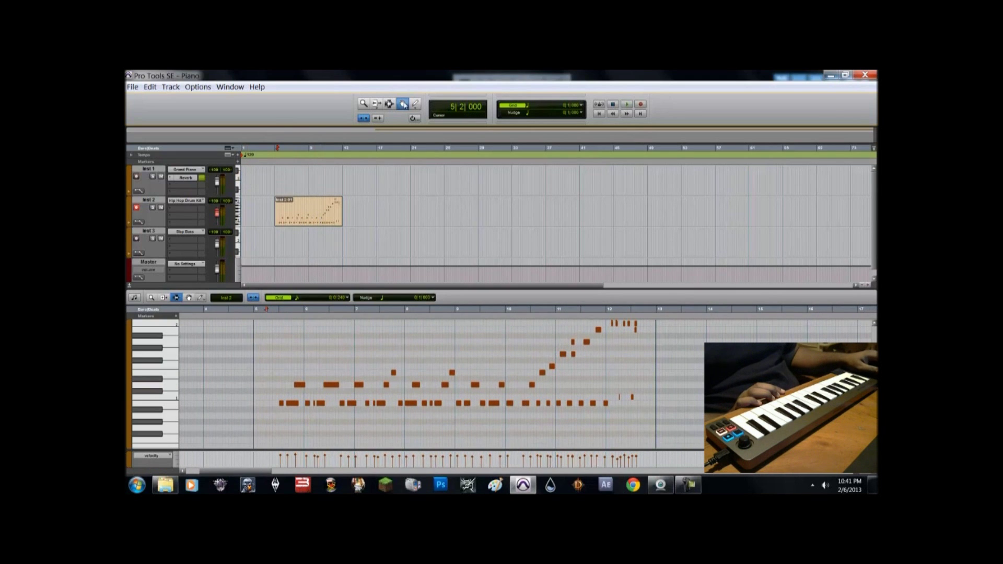
pyautogui.click(251, 178)
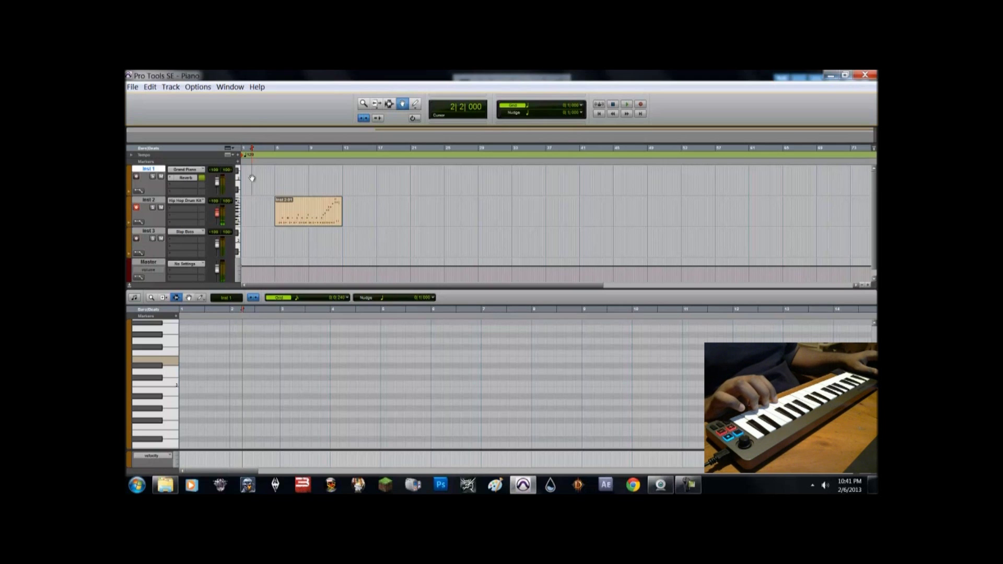
pyautogui.click(137, 207)
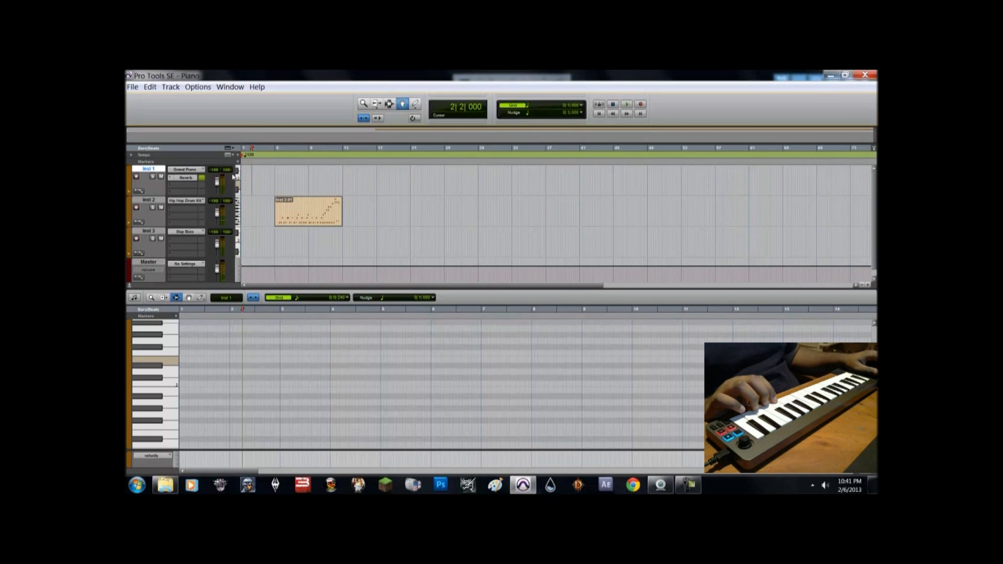
pyautogui.click(259, 182)
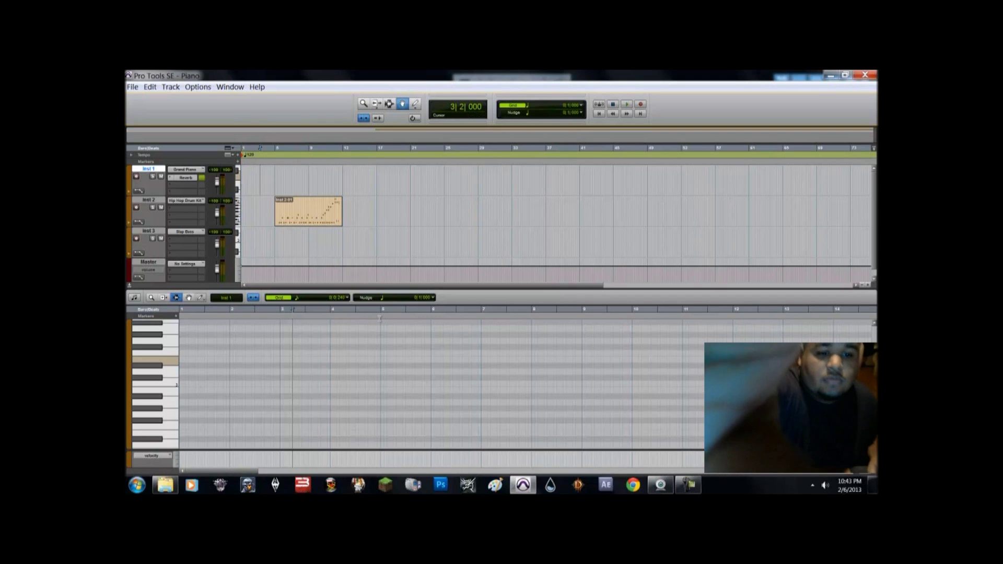
# Step: Open, minimize and restore the Logitech recorder window, then close the Pro Tools session window
pyautogui.moveTo(685, 490)
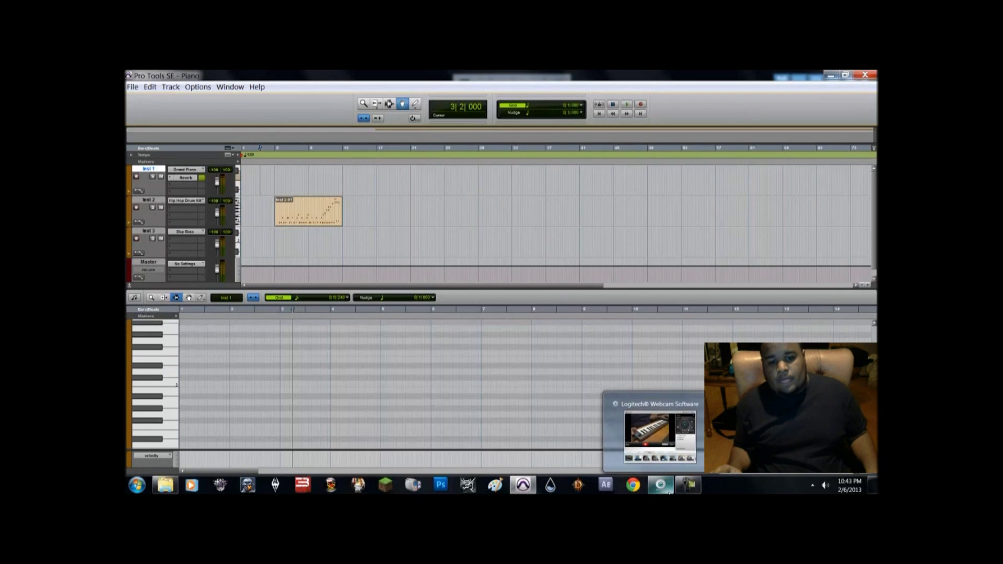
pyautogui.click(669, 492)
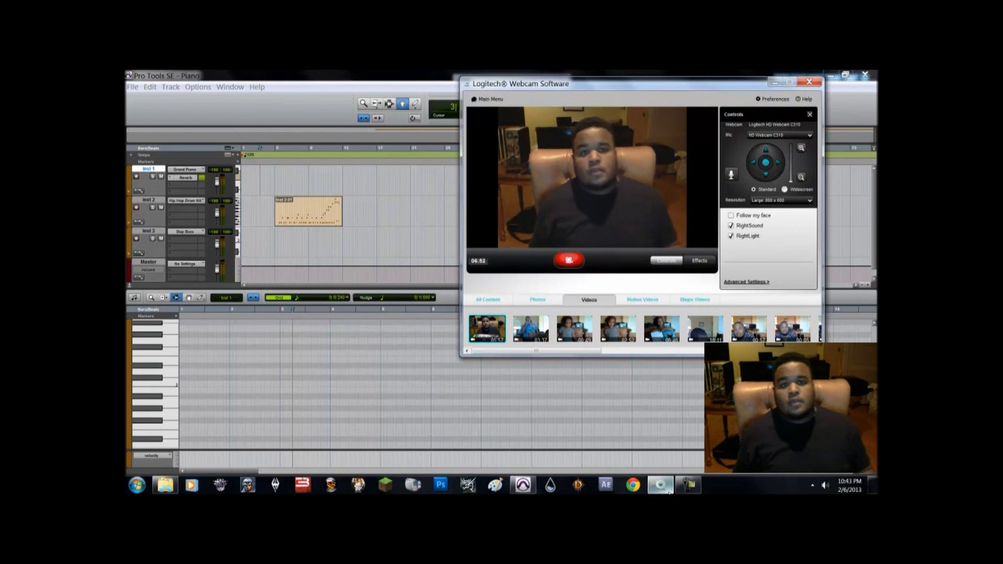
pyautogui.click(669, 492)
pyautogui.click(669, 492)
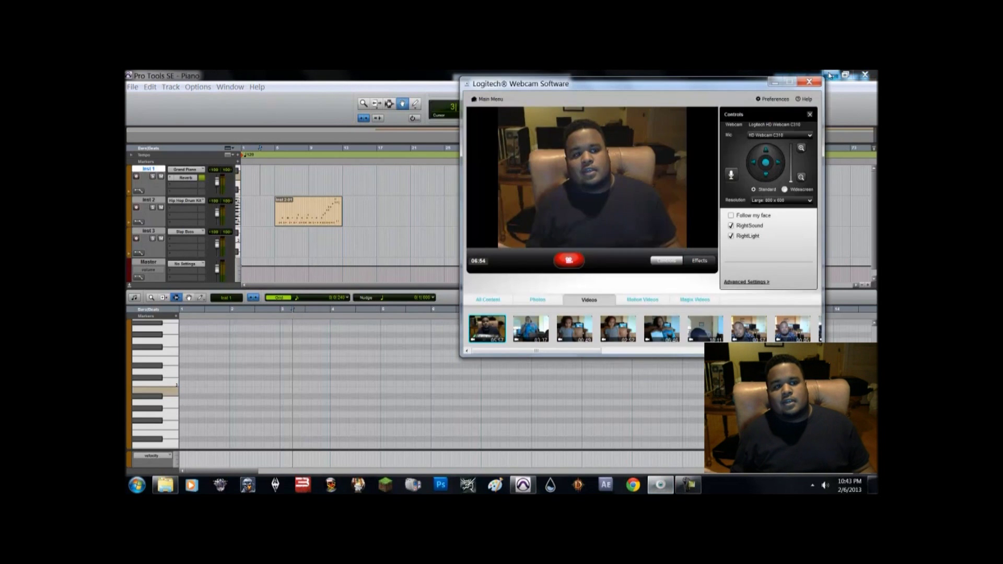
pyautogui.click(865, 74)
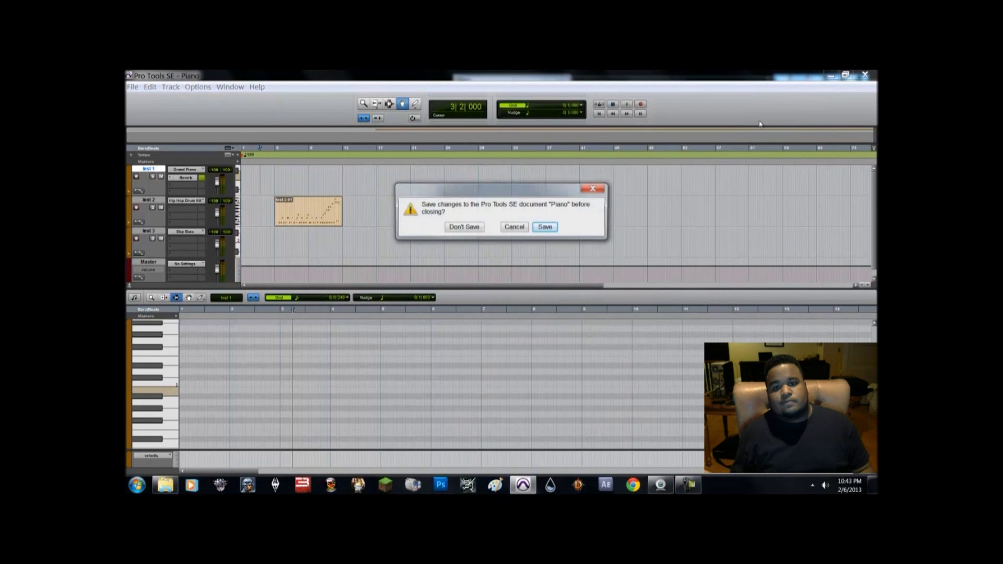
# Step: Choose Don't Save to discard the Piano session changes and quit
pyautogui.click(463, 227)
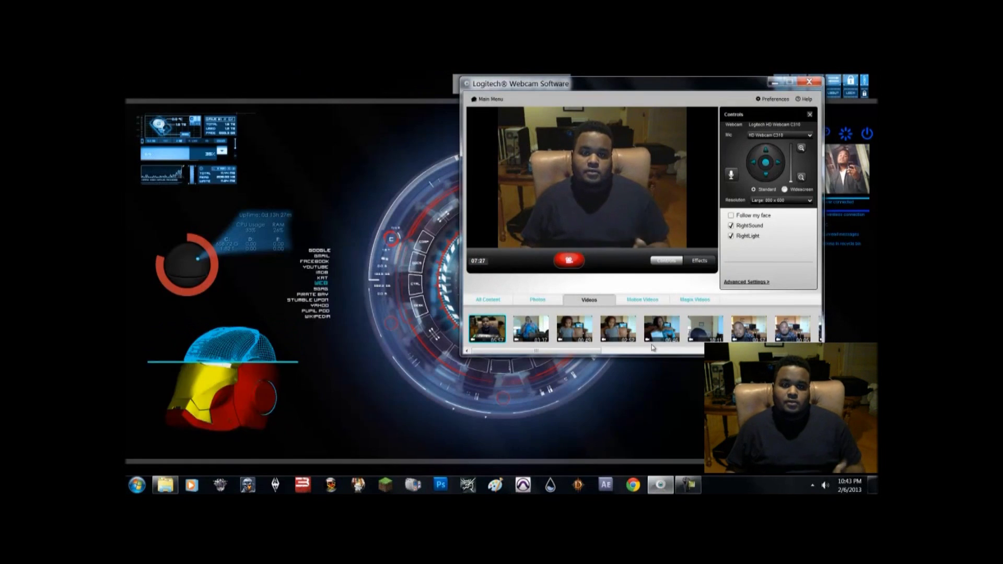